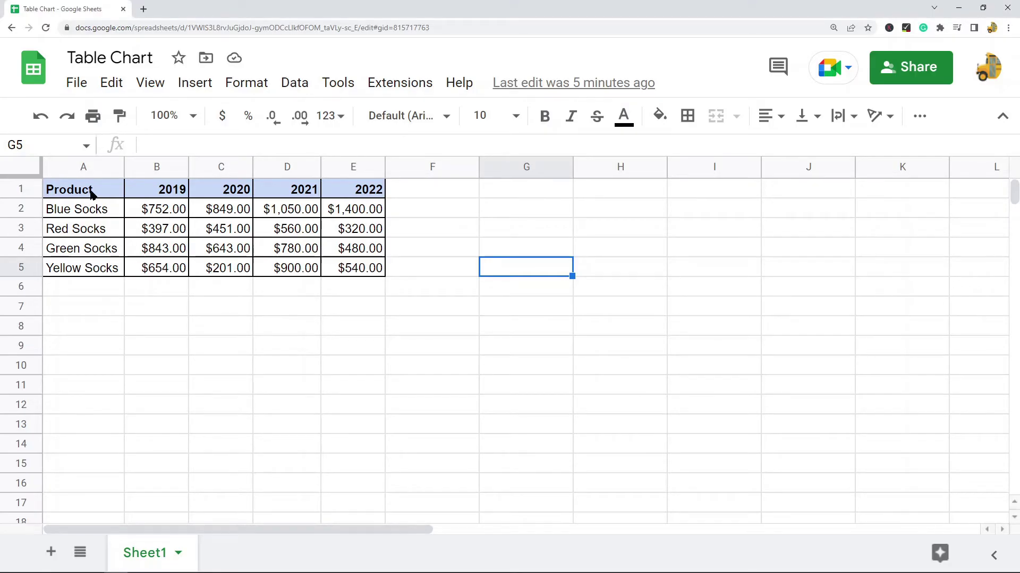
- Select the full range A1:E5, including the product names and the 2019–2022 headers
drag(91, 190, 91, 279)
drag(159, 192, 329, 272)
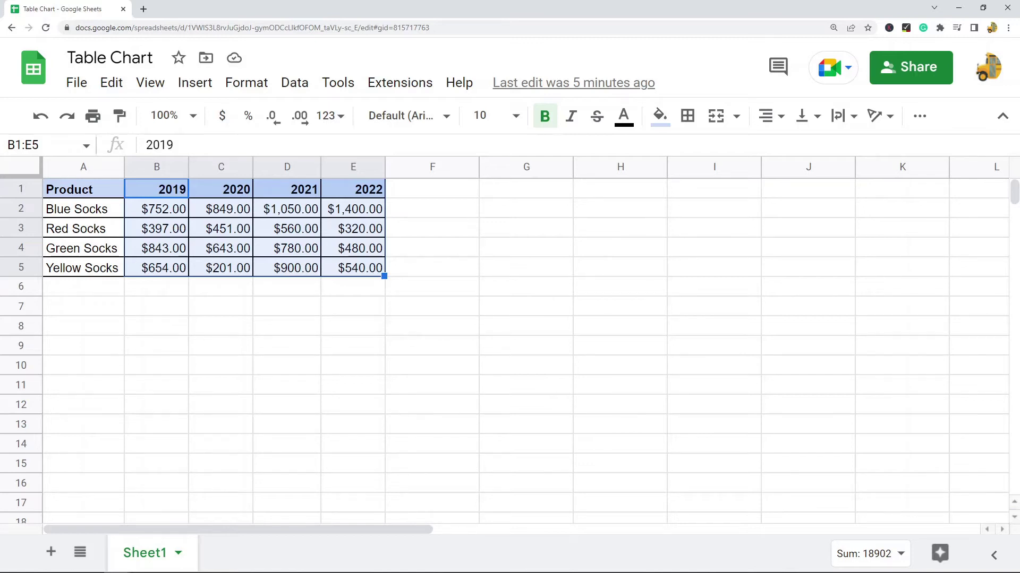
click(317, 320)
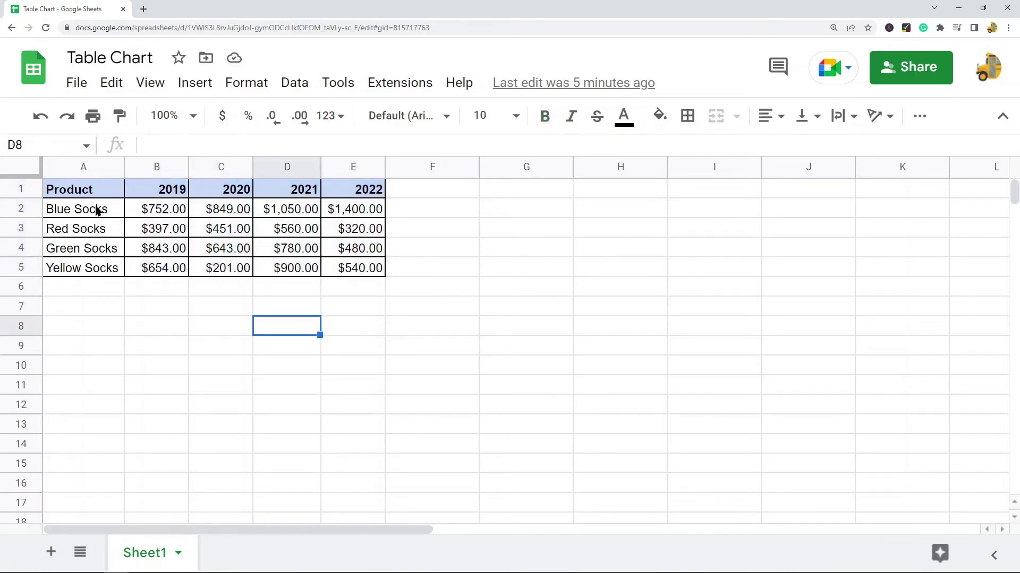
click(91, 196)
drag(90, 196, 373, 271)
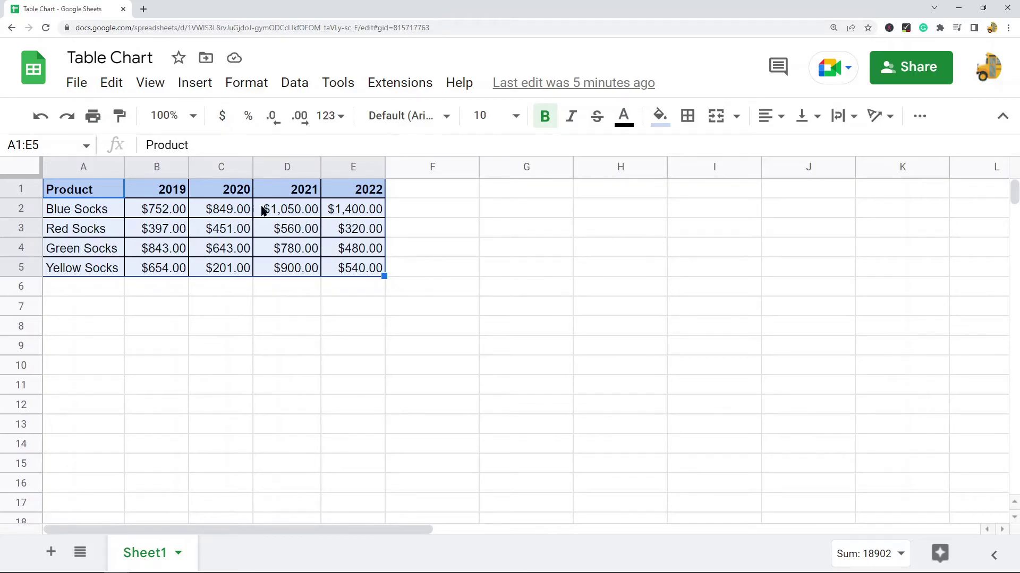
- Insert a chart from A1:E5 and change its chart type to Table chart
click(192, 85)
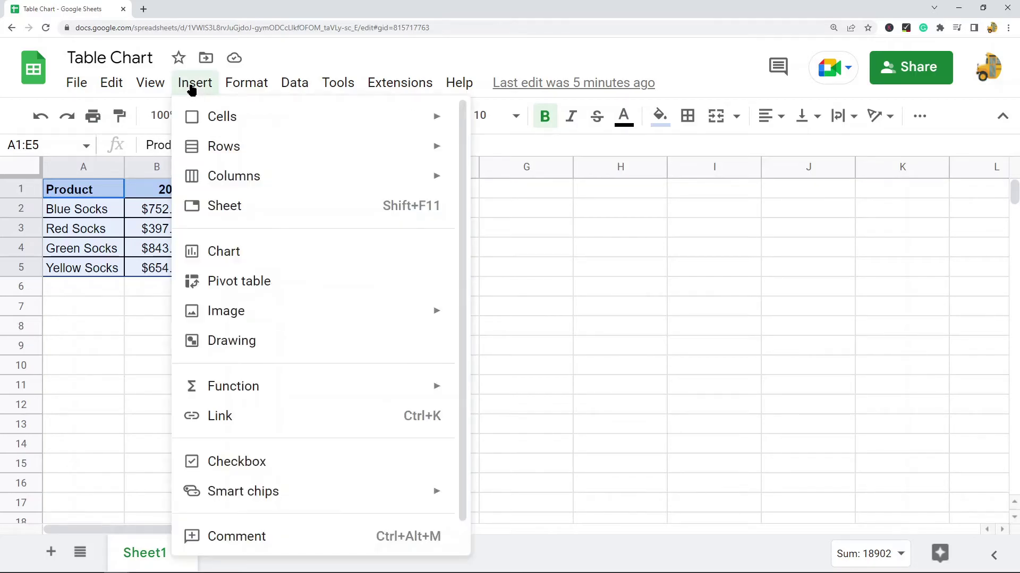
key(Escape)
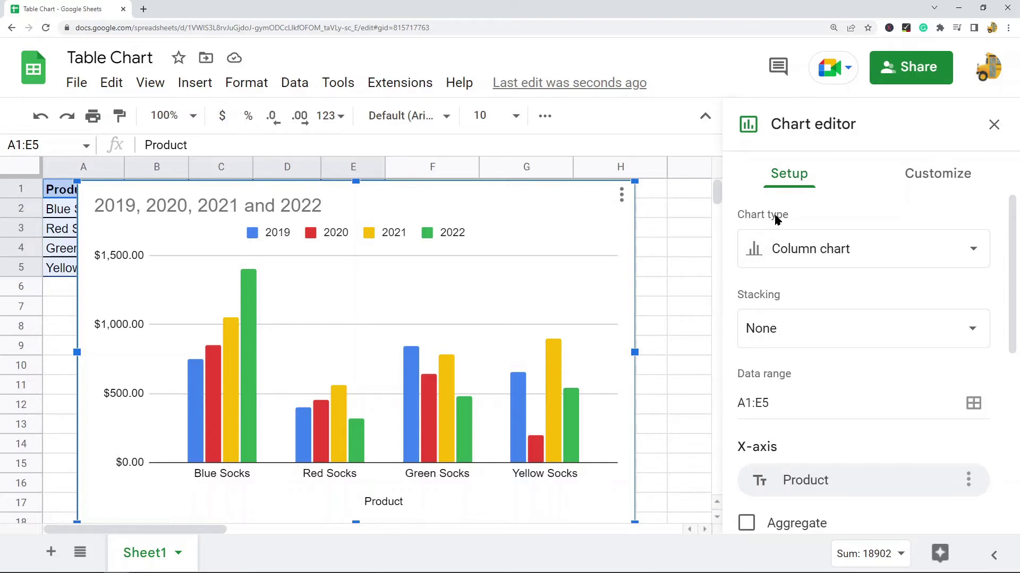
click(807, 249)
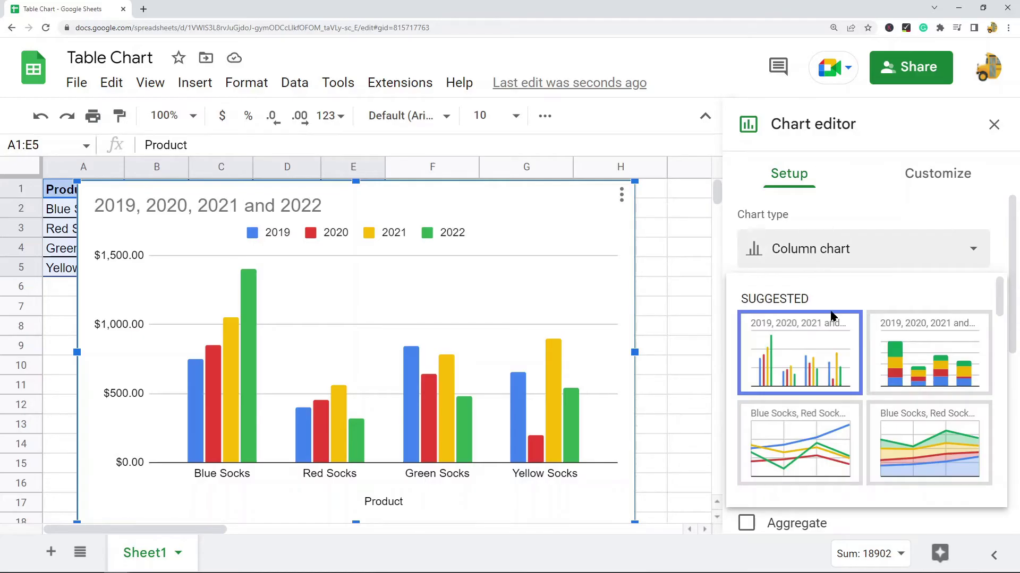
scroll(831, 316, down, 15)
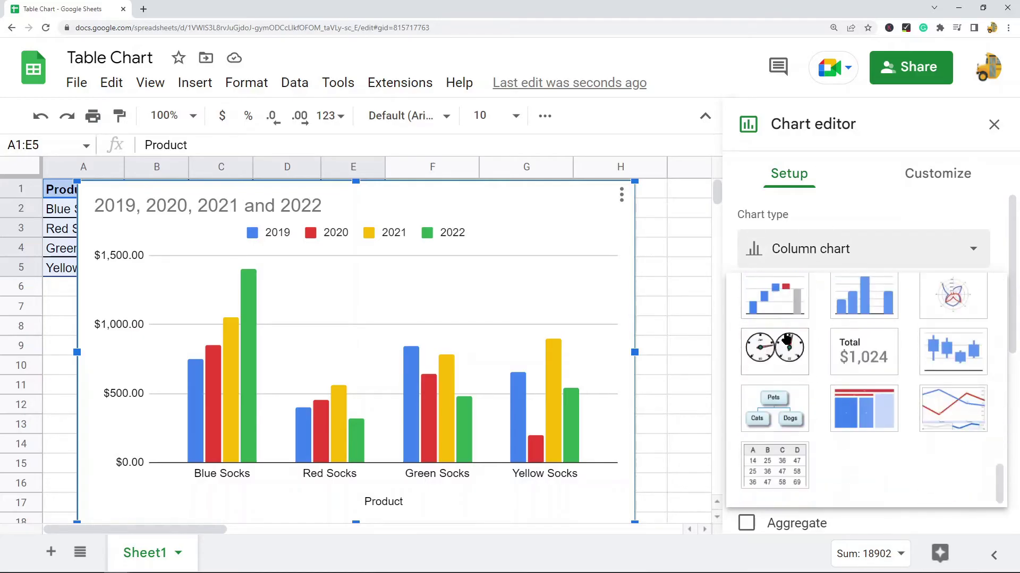
scroll(785, 416, up, 2)
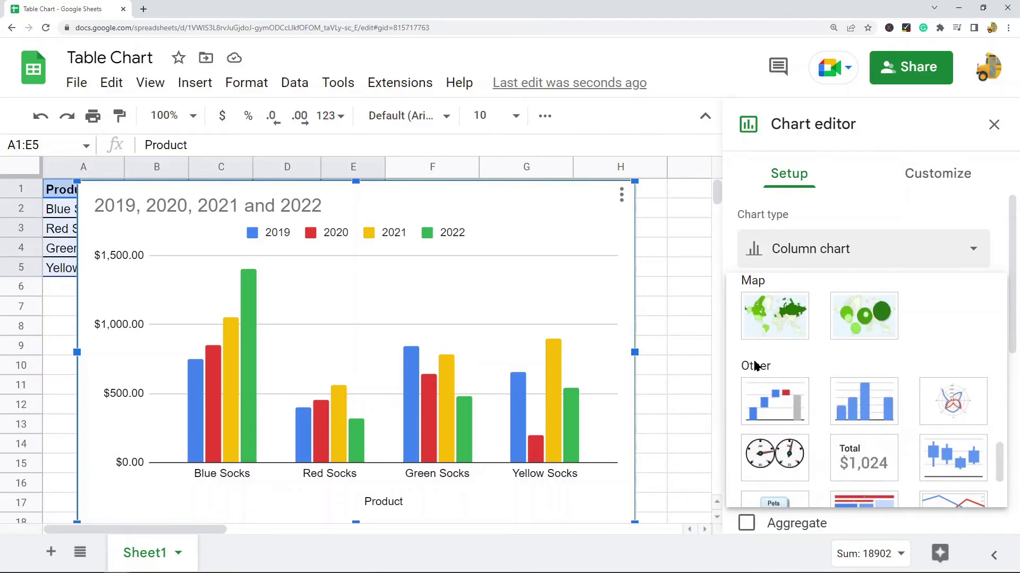
scroll(760, 383, down, 2)
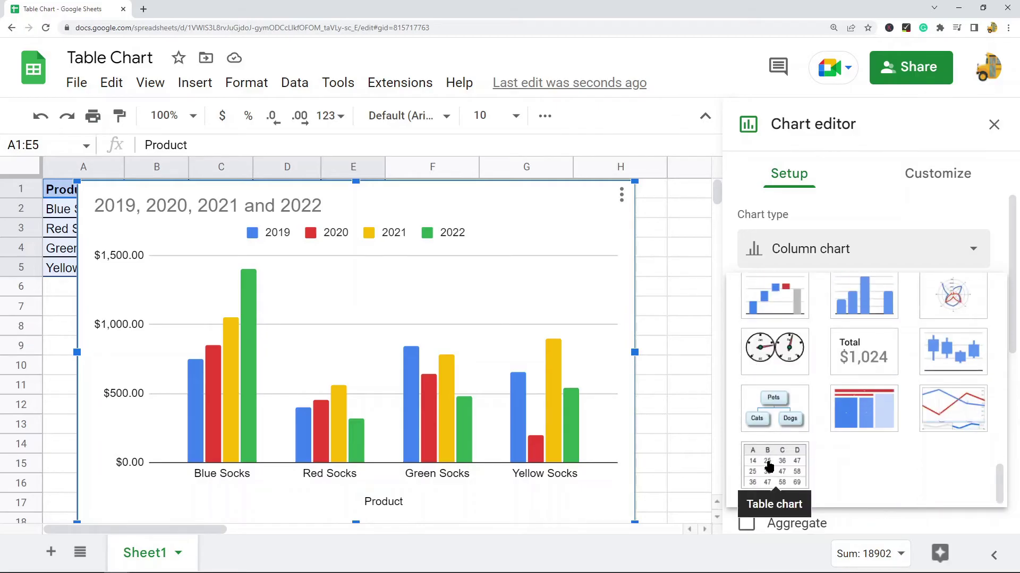
click(769, 466)
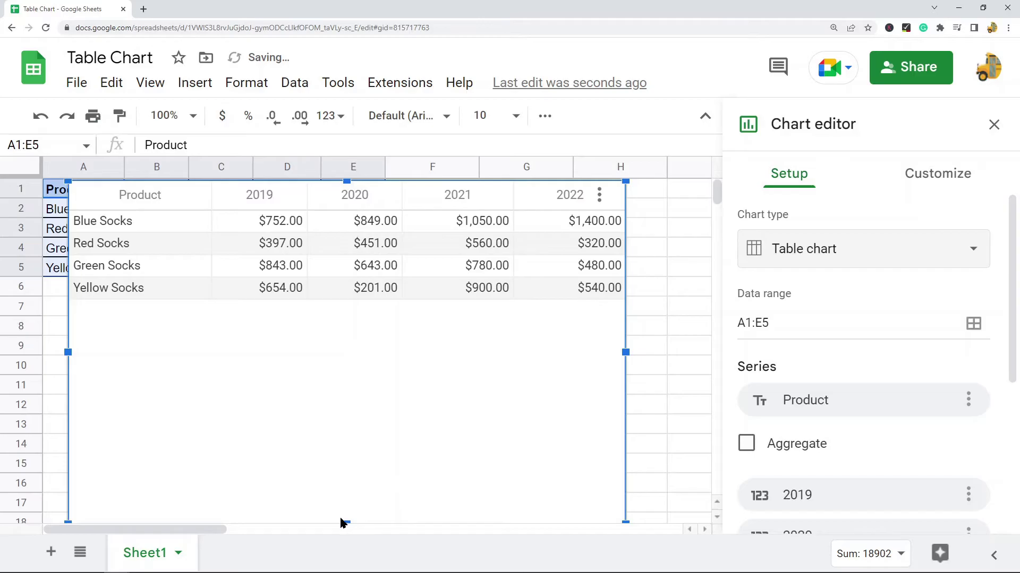
- Shorten the table chart to its four rows and move it below the data, from row 7
drag(347, 522, 357, 301)
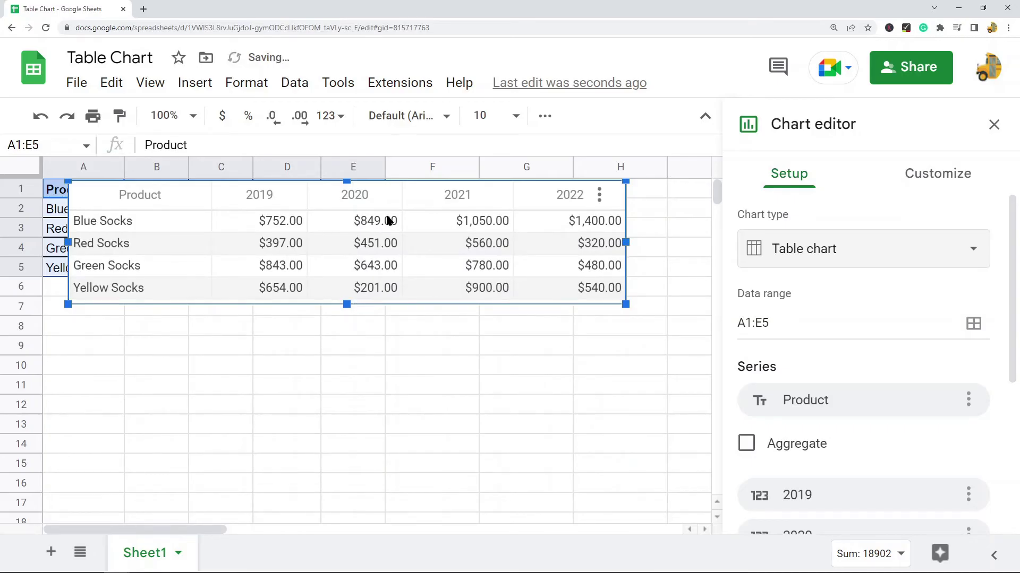
drag(421, 198, 421, 316)
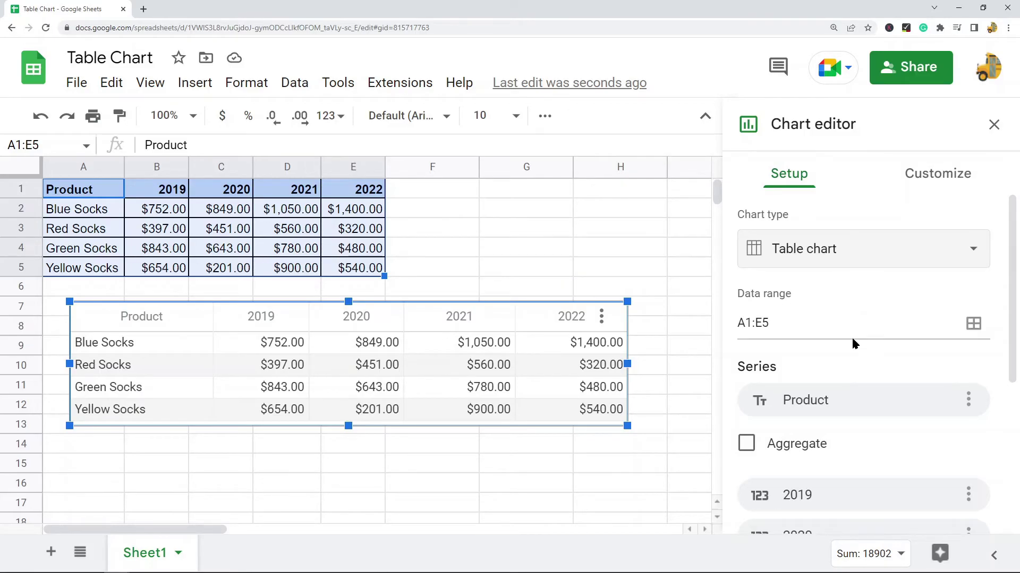
- Show products as rows under 2019–2022 headers: Switch rows / columns off, Use row 1 as headers on
scroll(847, 295, down, 3)
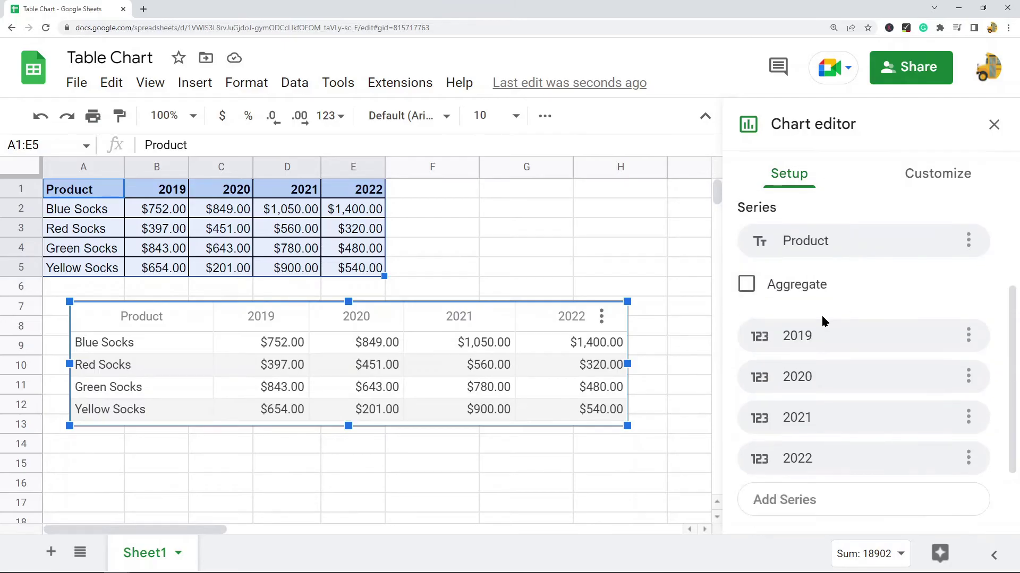
click(967, 335)
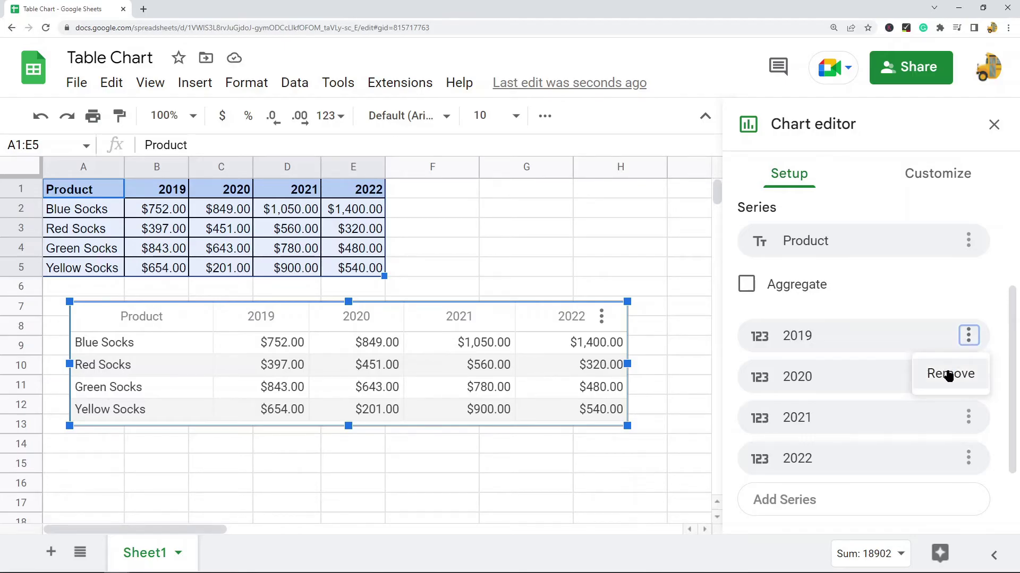
click(903, 307)
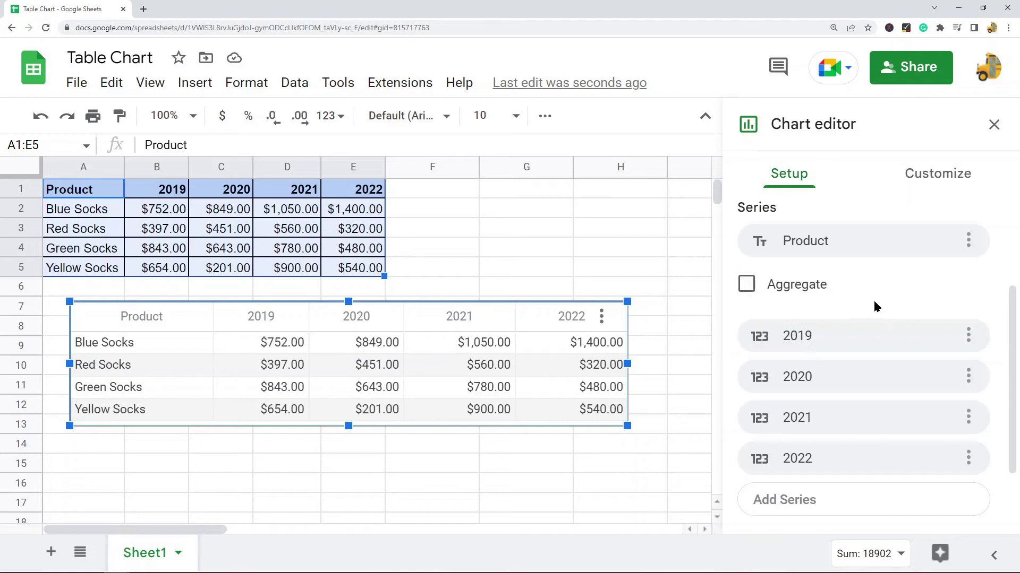
scroll(874, 300, down, 2)
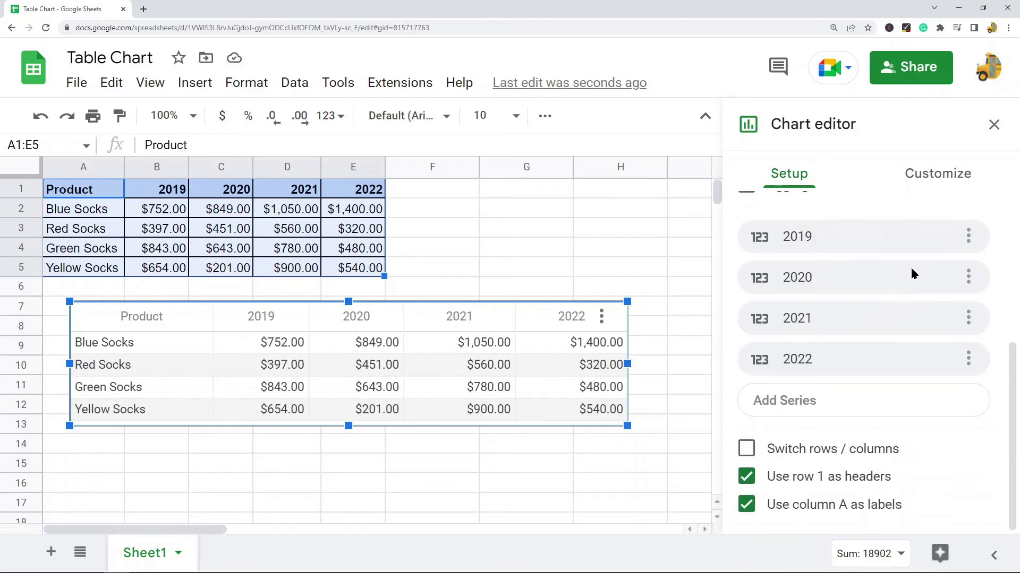
click(801, 453)
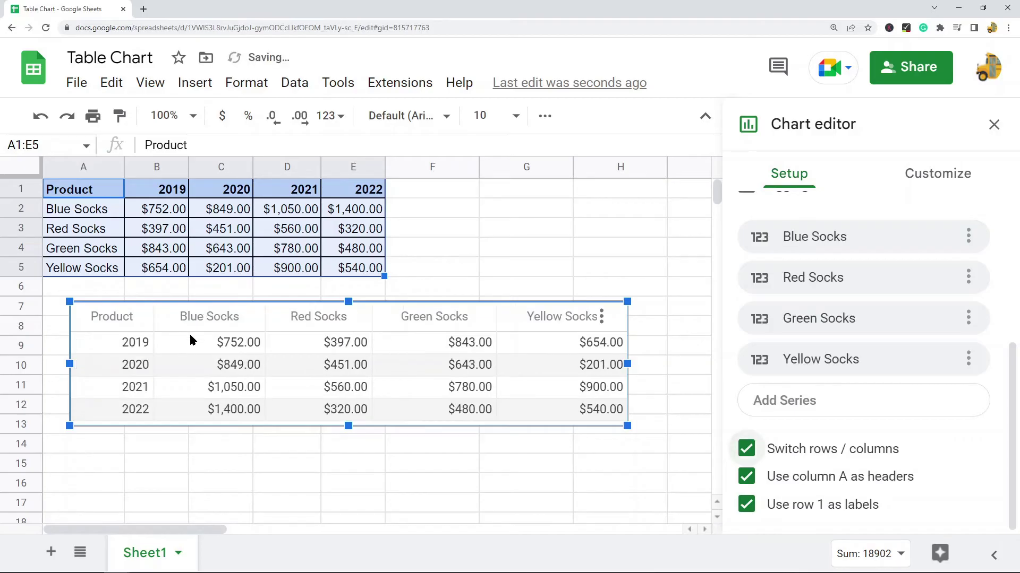
click(818, 450)
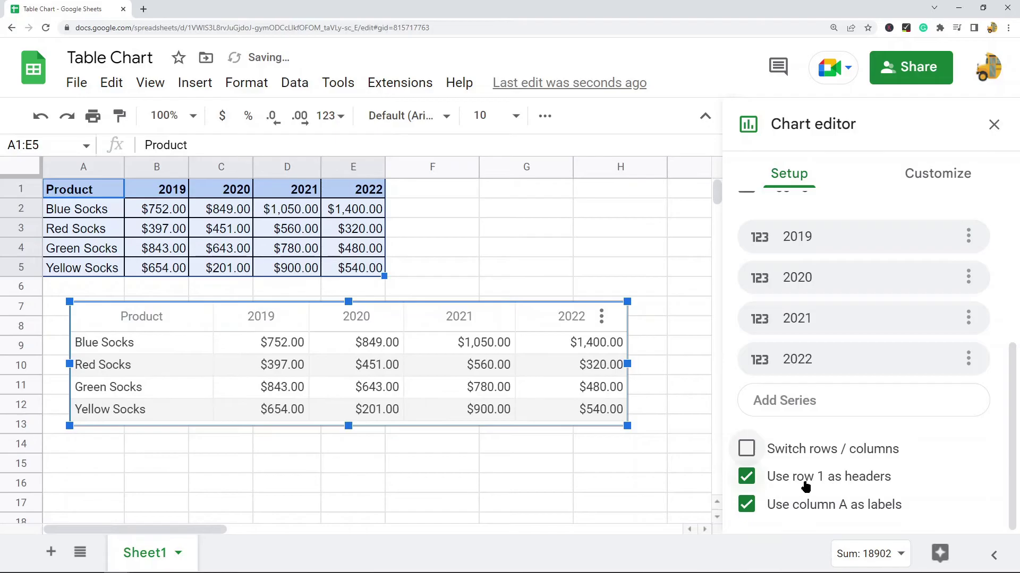
click(746, 477)
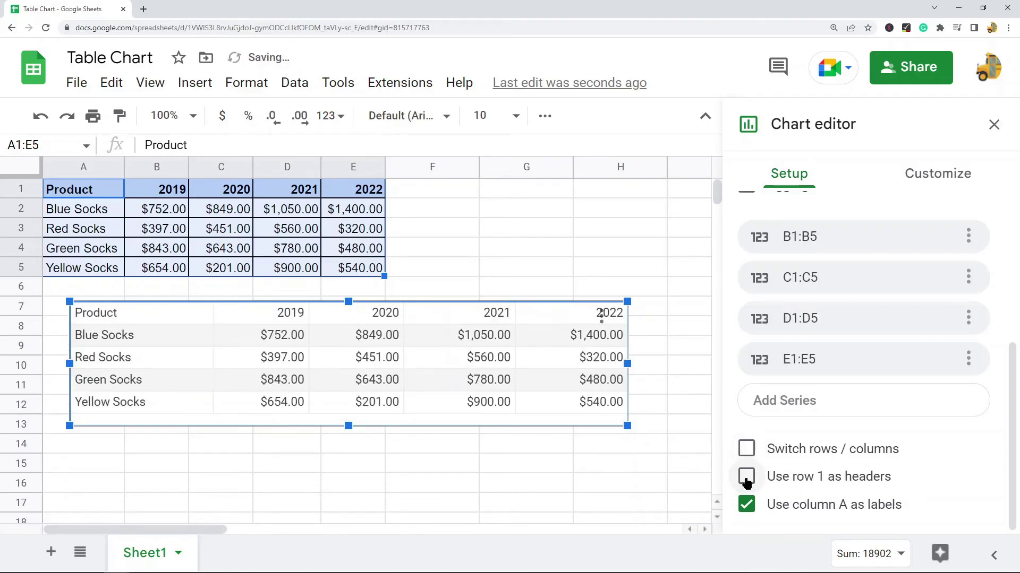
click(746, 477)
click(746, 478)
click(746, 478)
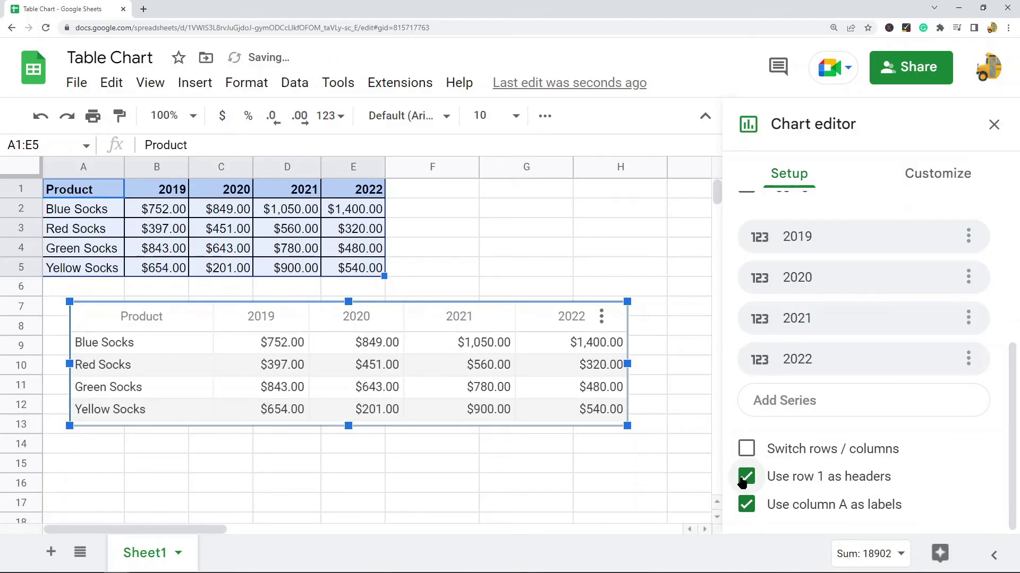
click(919, 188)
- Turn on Show row numbers in the table style, keeping alternating row colors on
click(766, 219)
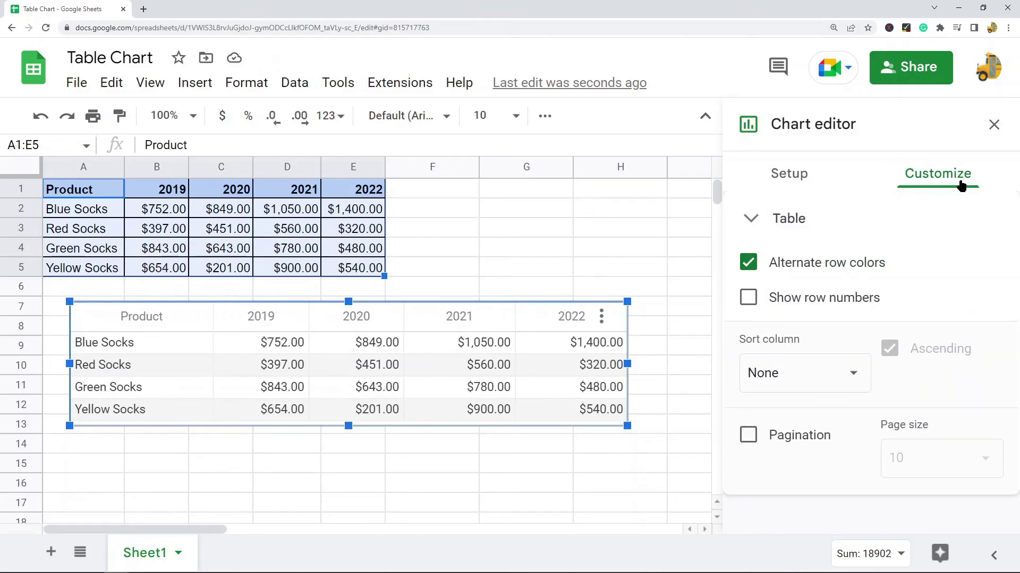
click(794, 270)
click(795, 269)
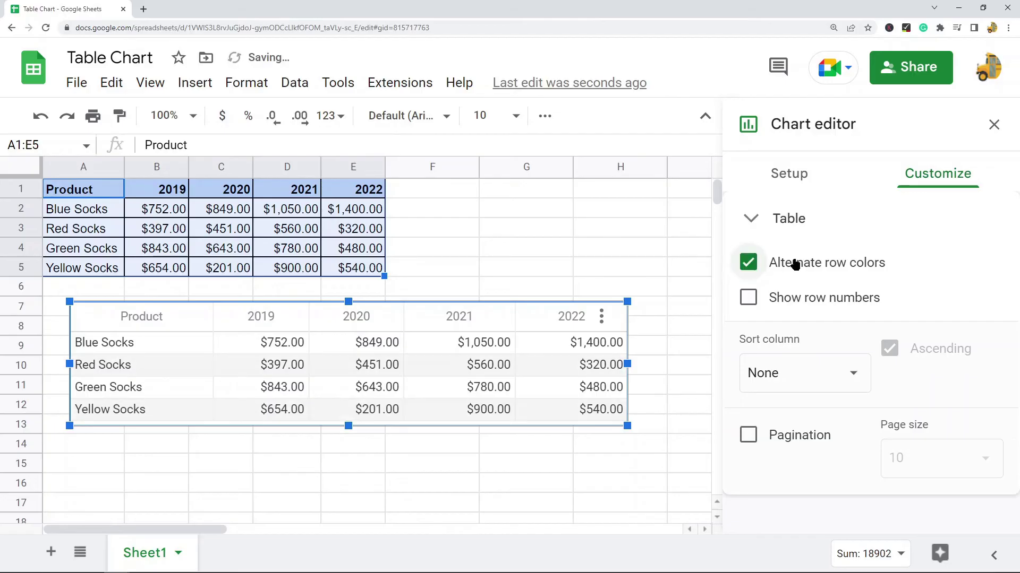
click(812, 297)
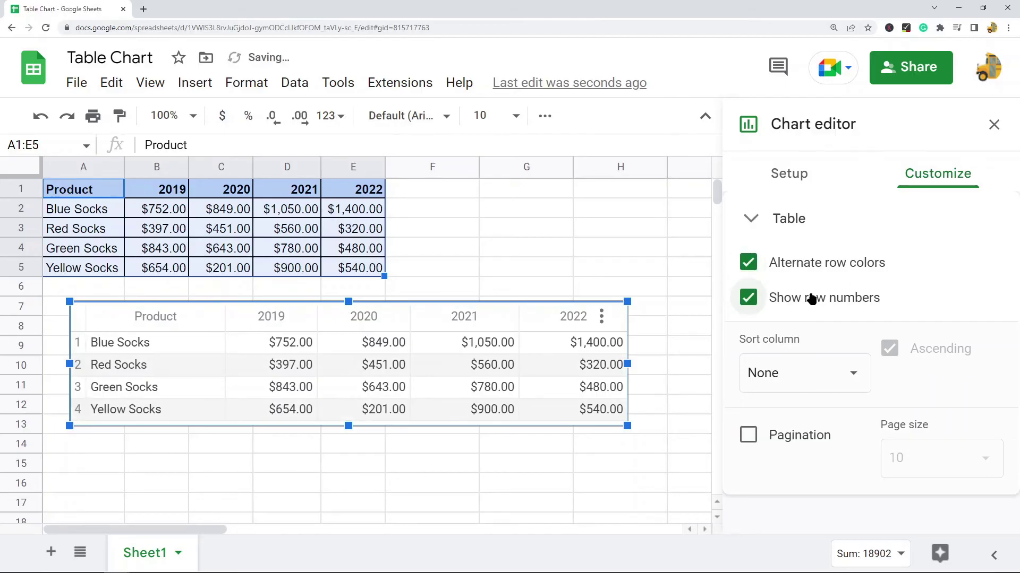
click(811, 298)
click(811, 298)
click(811, 299)
click(811, 298)
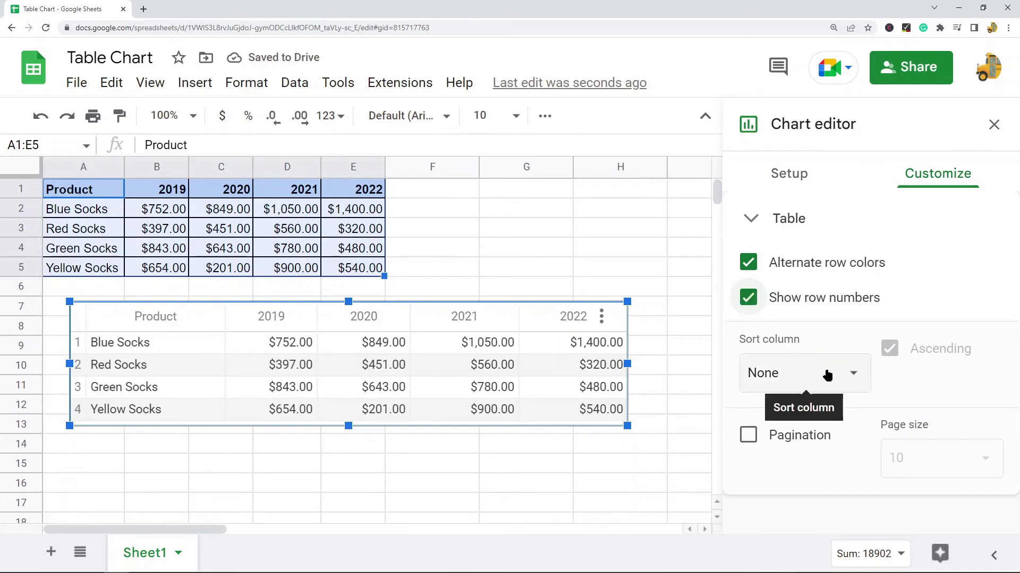
- Sort the table chart by the 2022 column in descending order
click(844, 372)
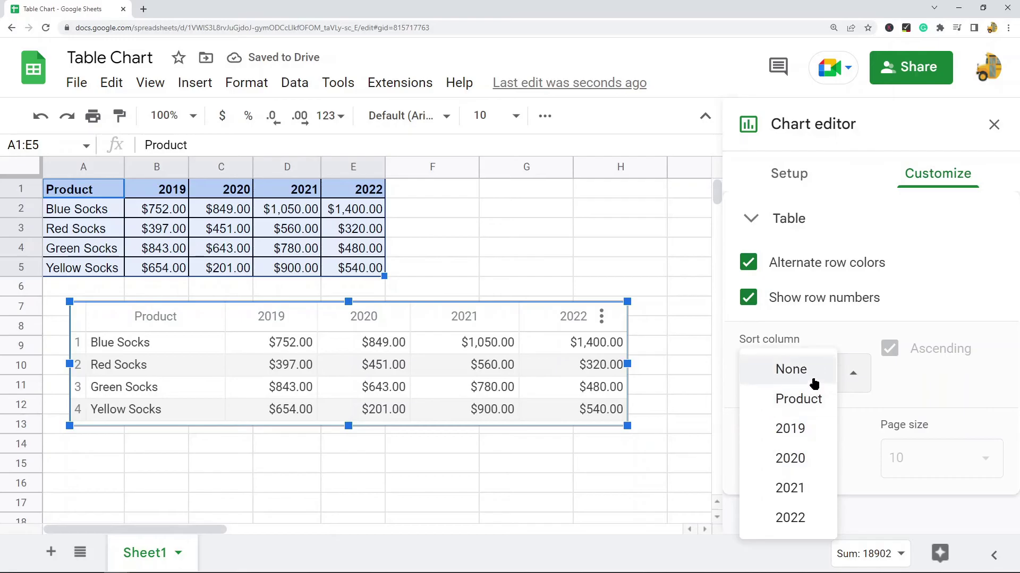
click(795, 520)
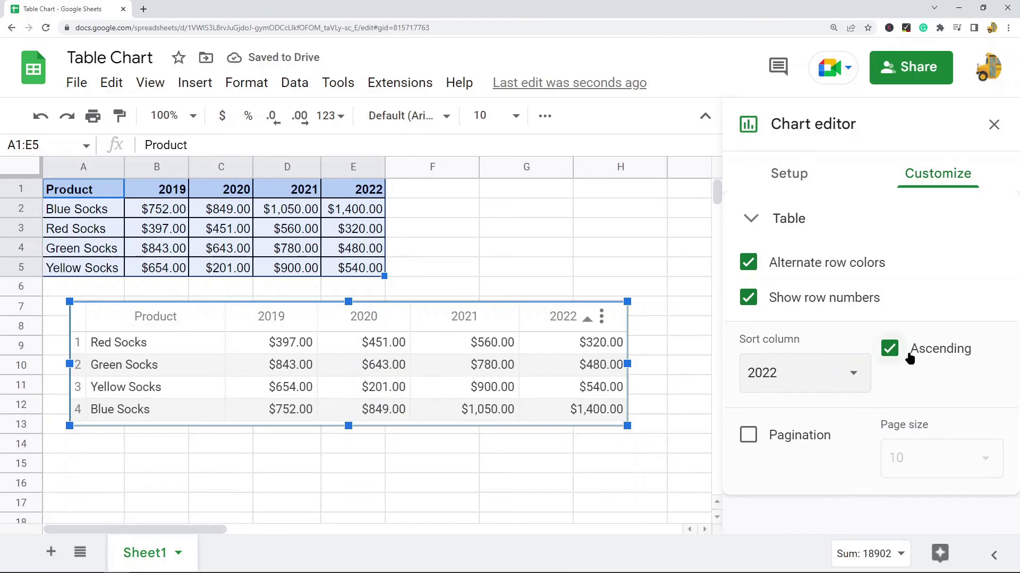
click(813, 387)
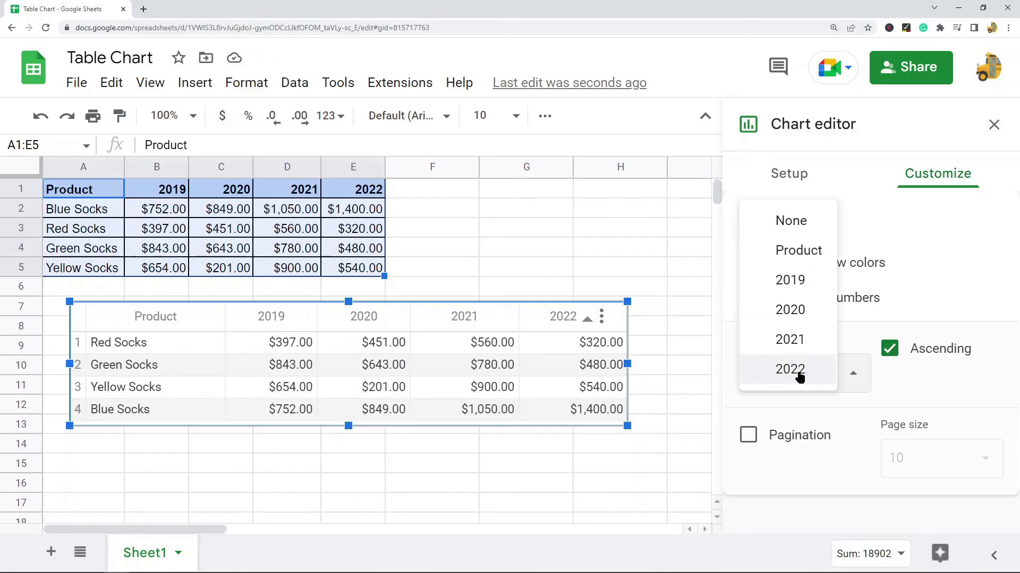
click(800, 372)
click(914, 353)
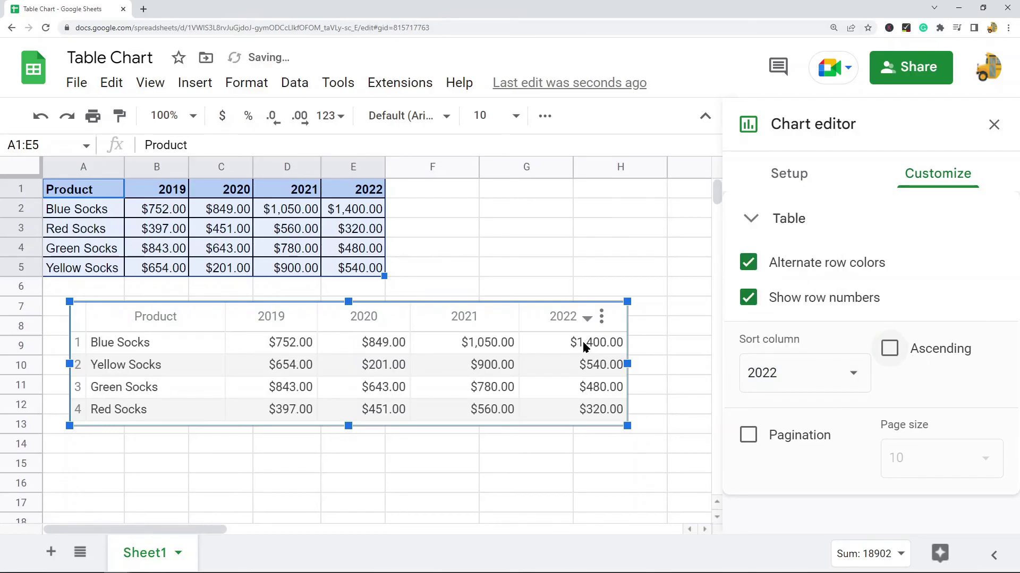
click(923, 355)
click(923, 354)
click(844, 375)
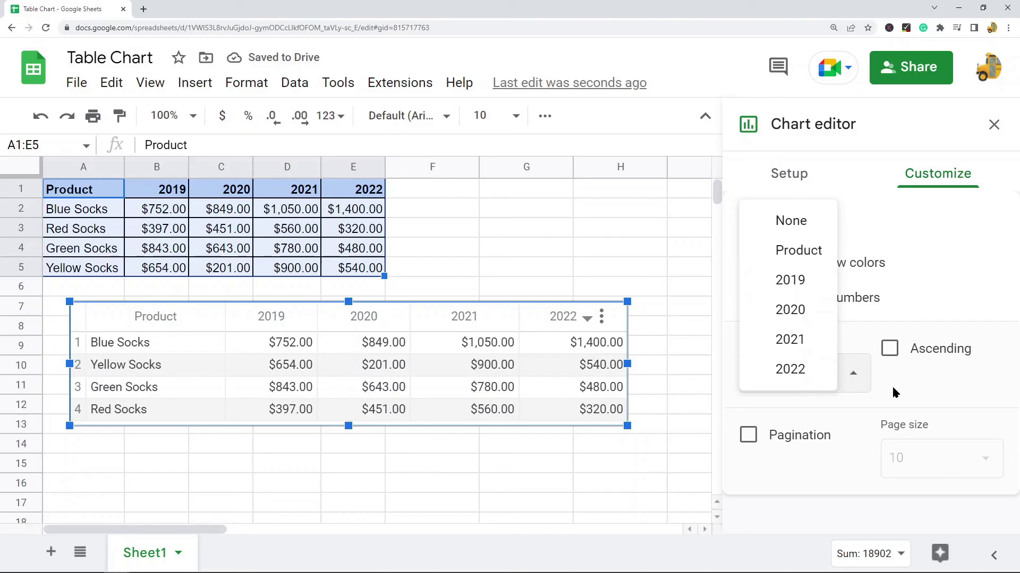
click(929, 374)
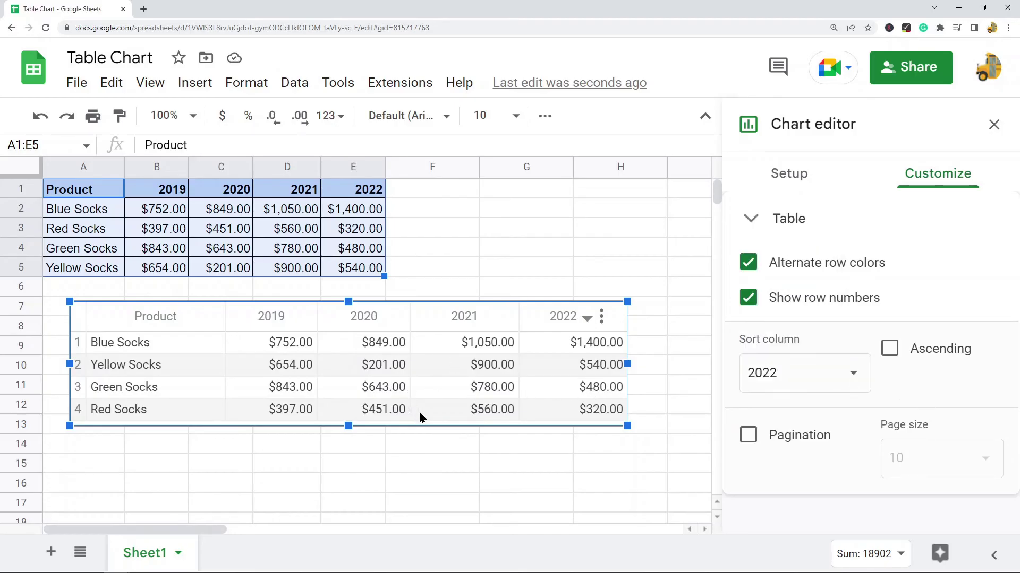
- Enable pagination with a page size of 10 rows
click(775, 433)
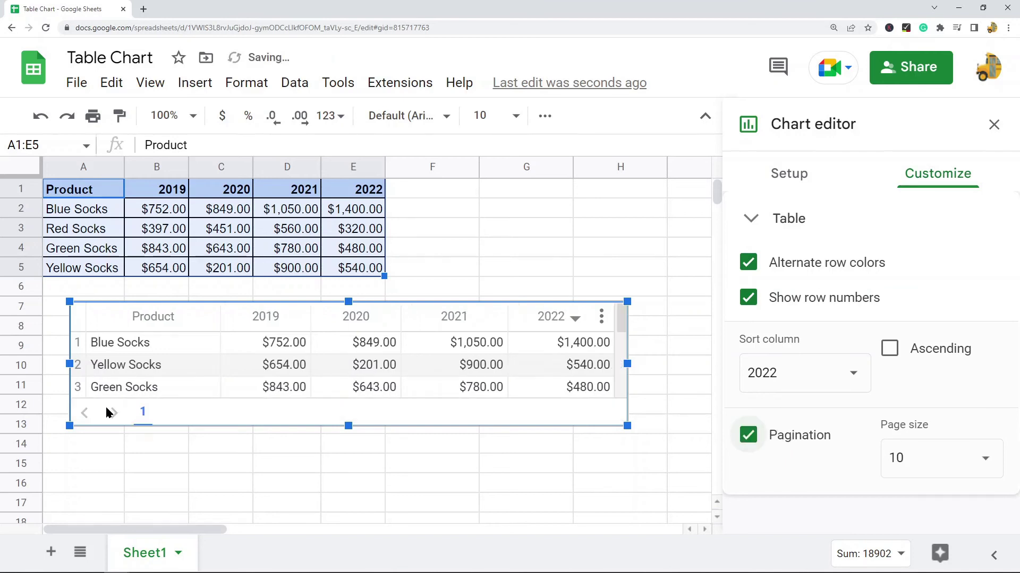
click(910, 460)
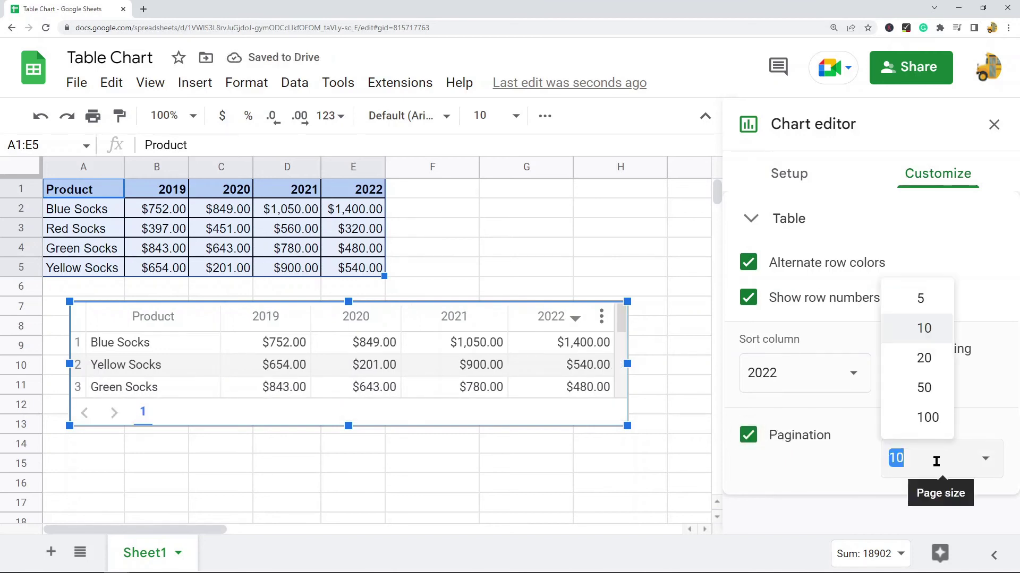
click(928, 302)
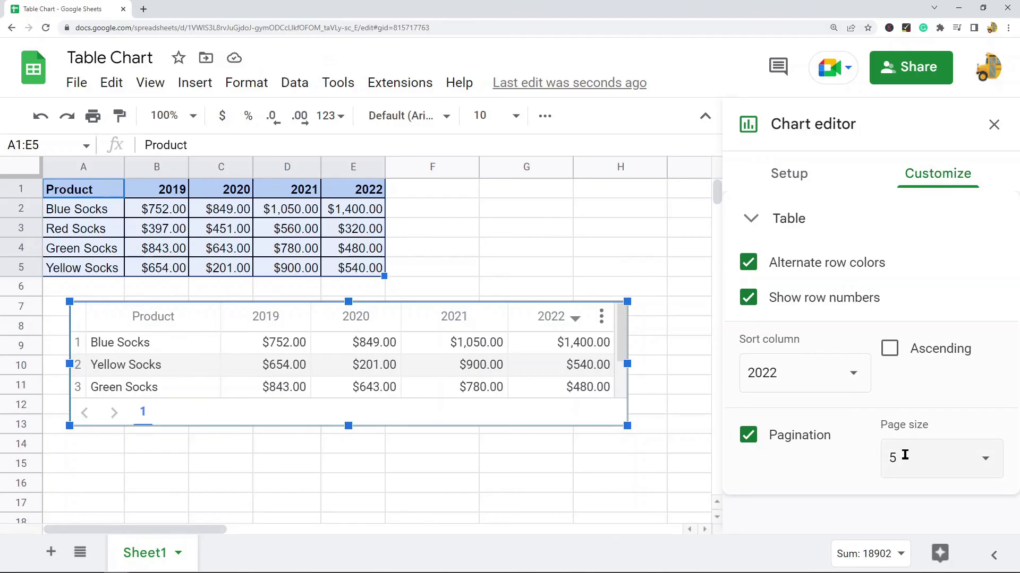
click(983, 457)
click(925, 327)
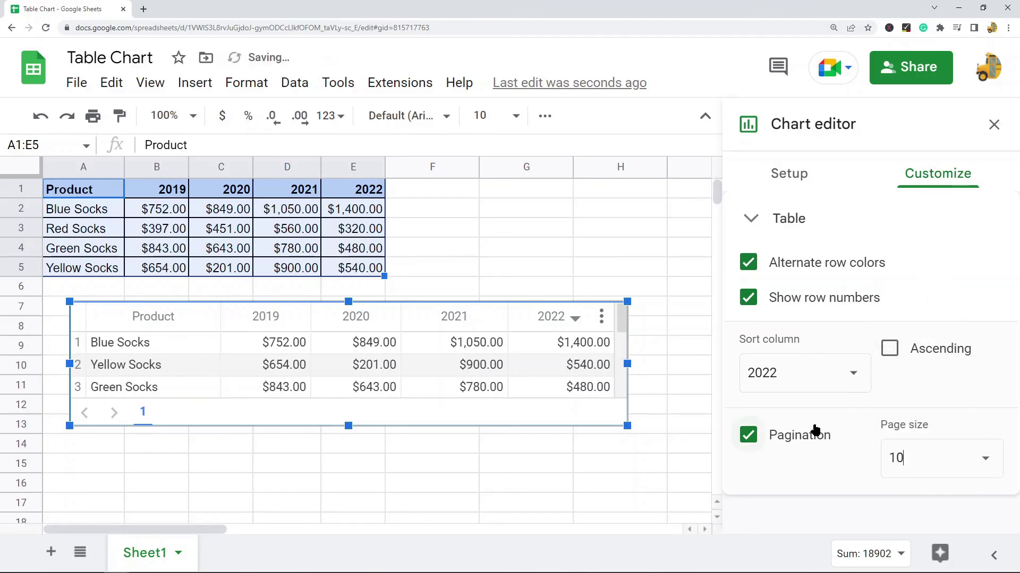